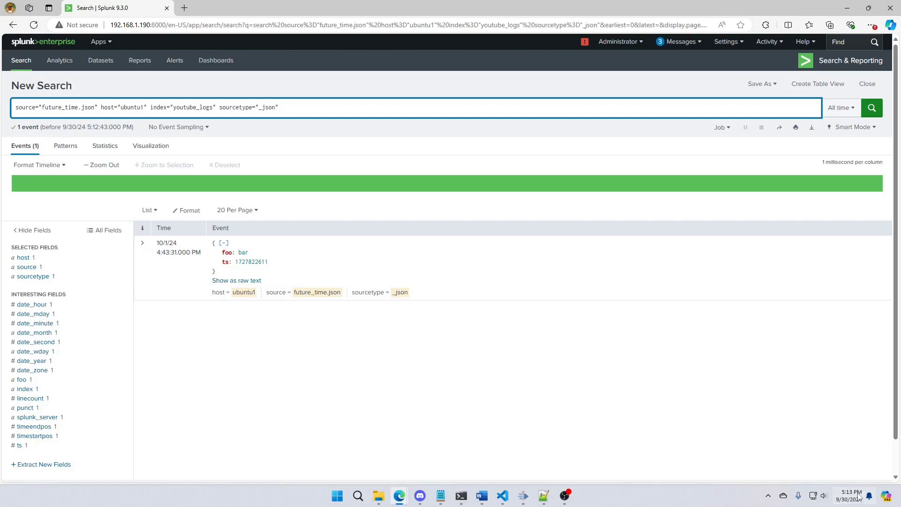
Rerun the search over the last 15 minutes and over the last 30 days
{"action": "mouse_move", "coordinate": [858, 497]}
{"action": "left_click", "coordinate": [841, 107]}
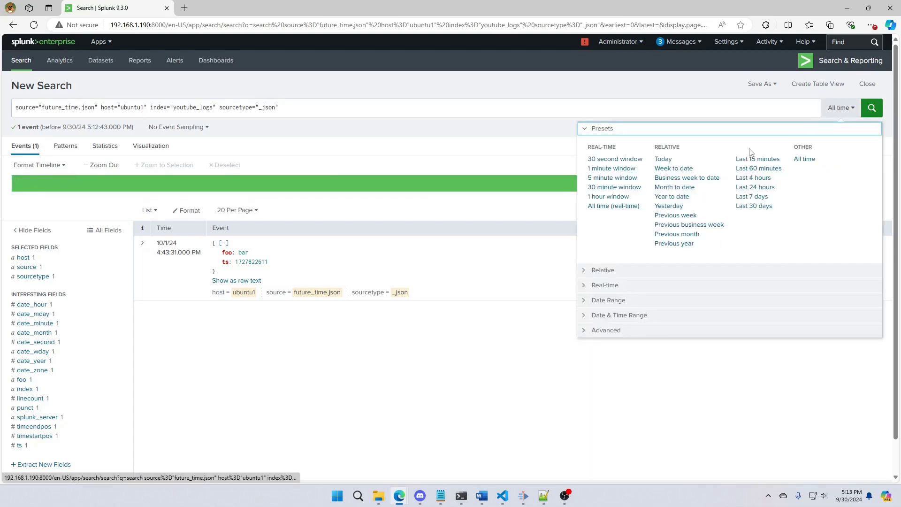
{"action": "left_click", "coordinate": [747, 159]}
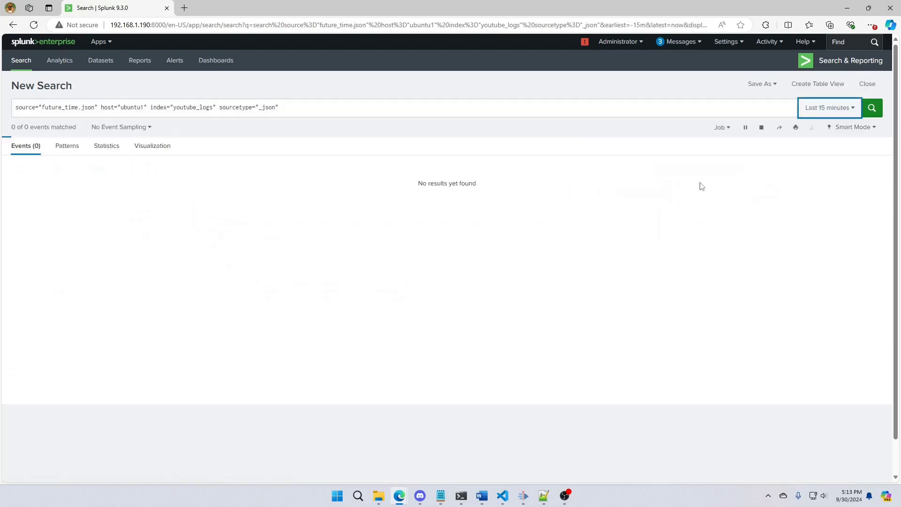
{"action": "left_click", "coordinate": [843, 112]}
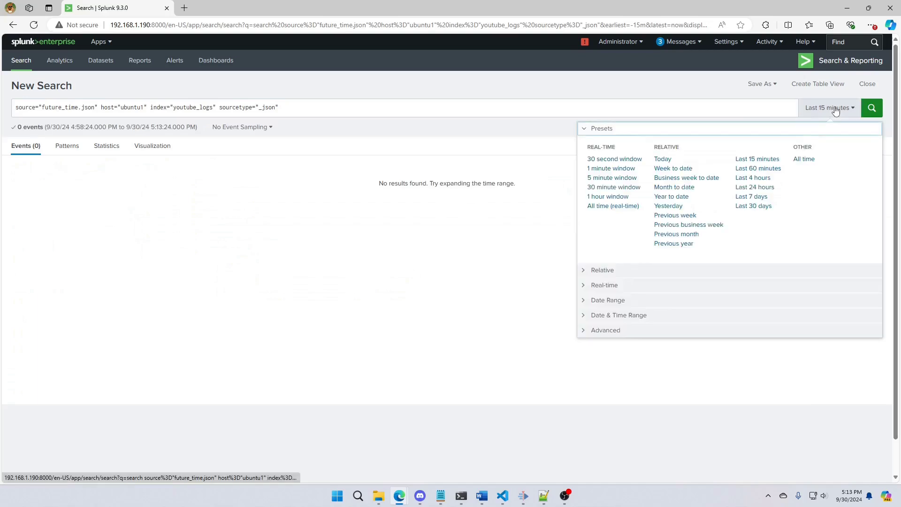
{"action": "left_click", "coordinate": [752, 206]}
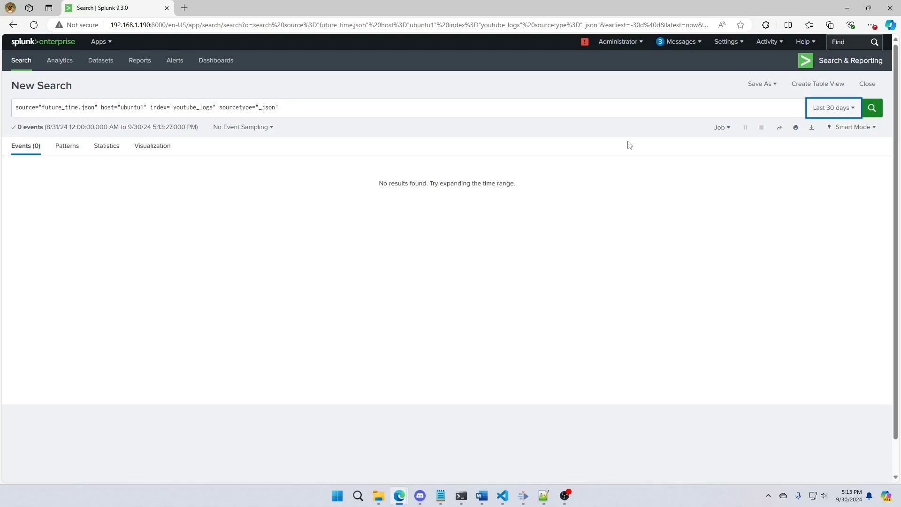
Add the line "| table _time" to the query and run it over All time
{"action": "left_click", "coordinate": [464, 107]}
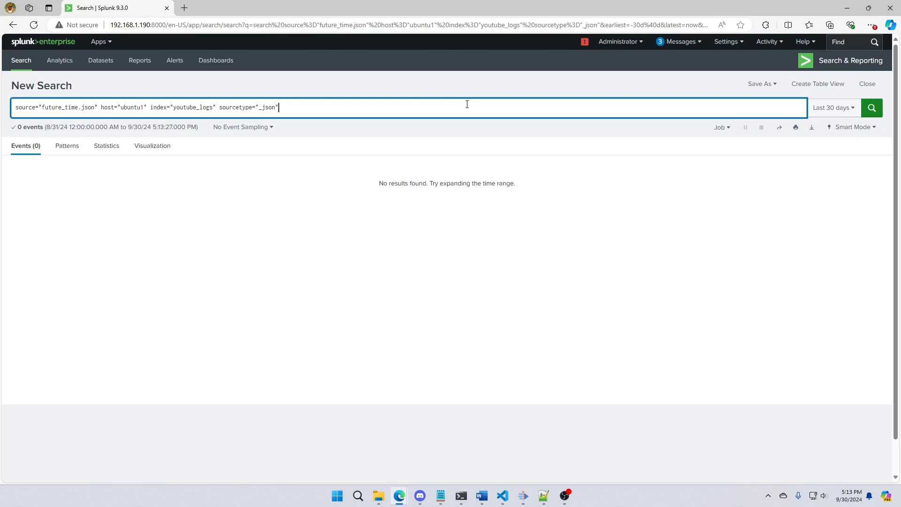
{"action": "key", "text": "shift+Return"}
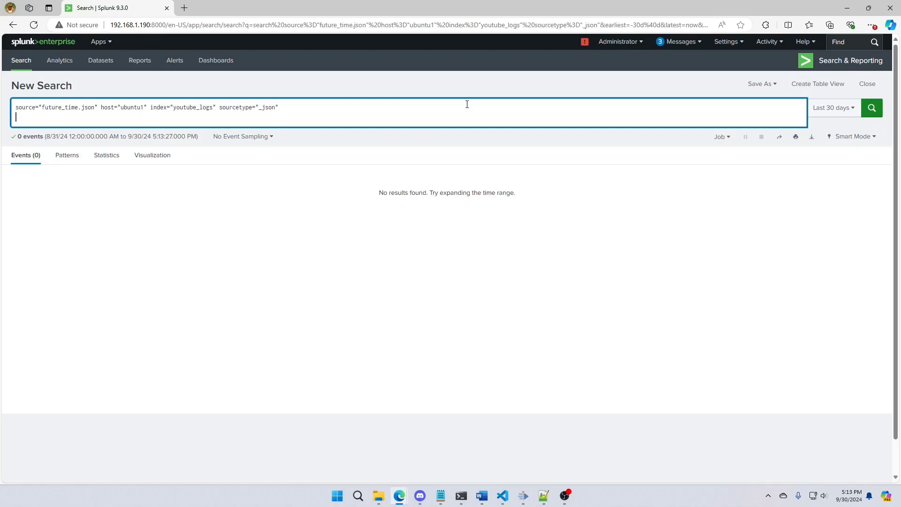
{"action": "type", "text": "| table _time"}
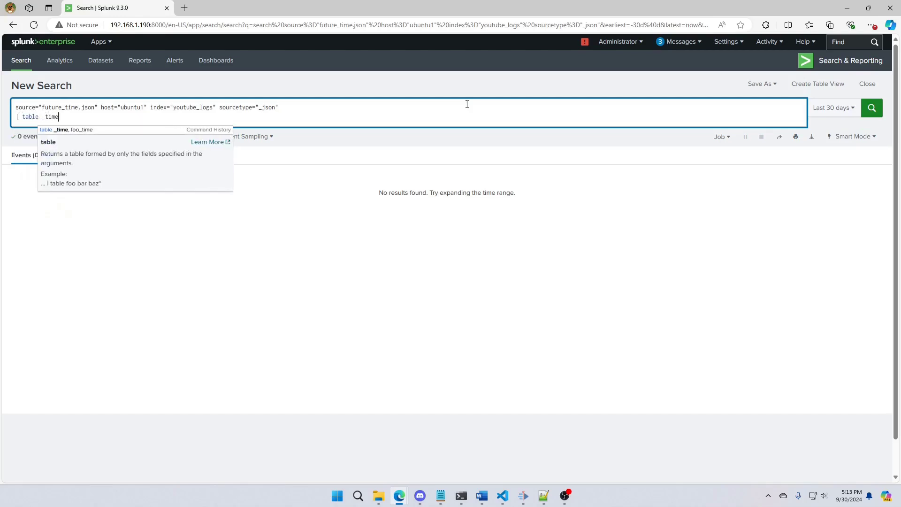
{"action": "key", "text": "Return"}
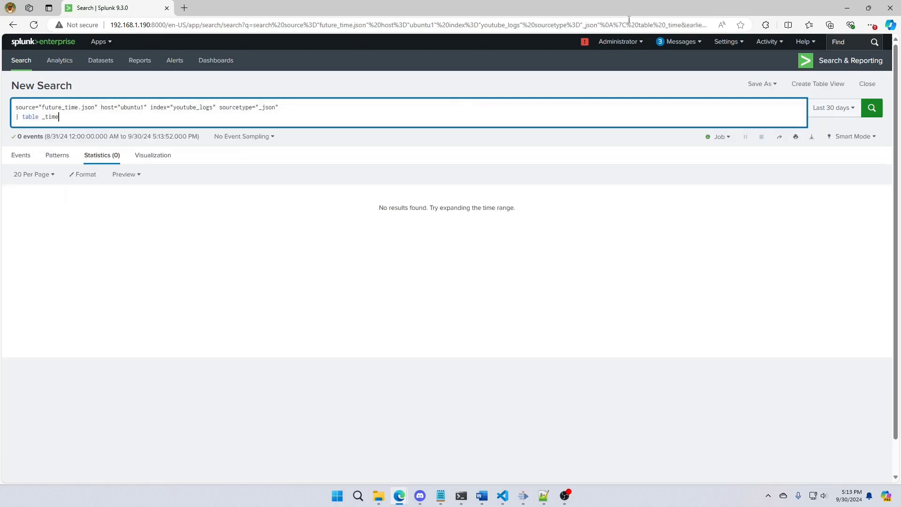
{"action": "left_click", "coordinate": [843, 113]}
{"action": "left_click", "coordinate": [804, 163]}
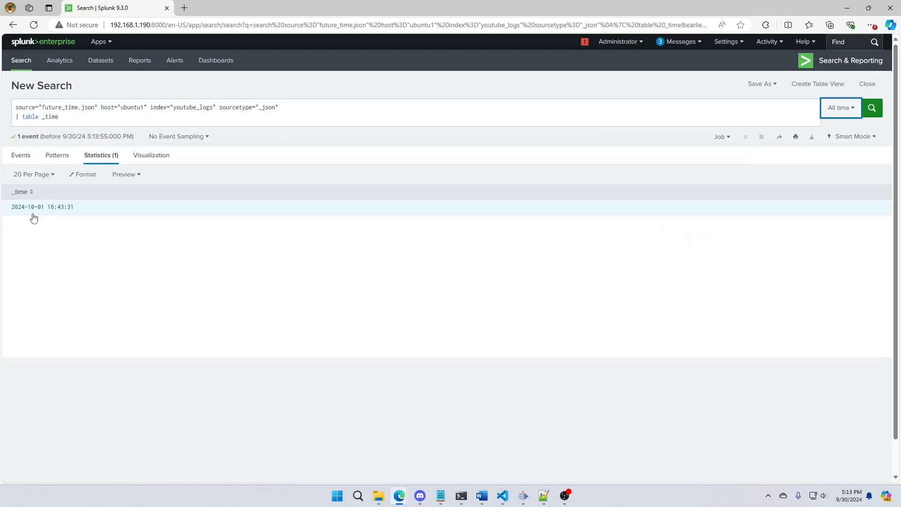
Append _indextime to the table command's fields and run the search
{"action": "left_click", "coordinate": [72, 113]}
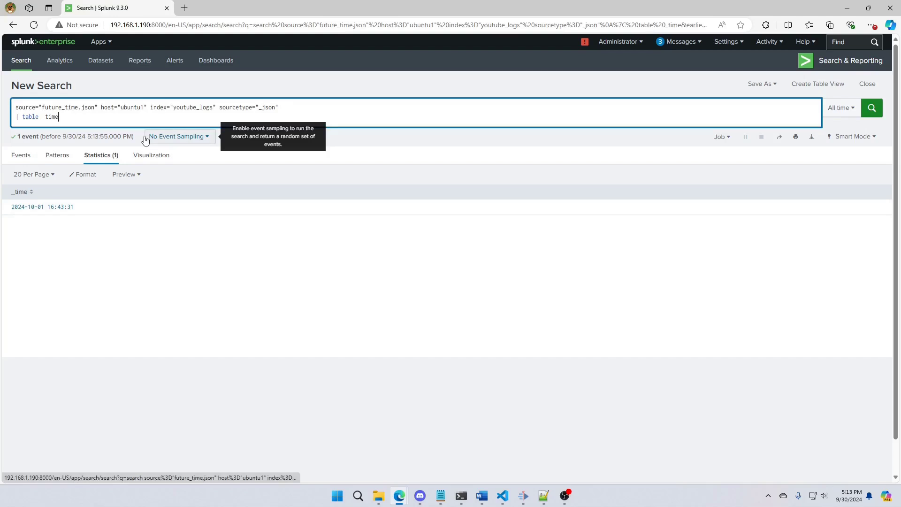
{"action": "type", "text": ", _indextime"}
{"action": "key", "text": "Return"}
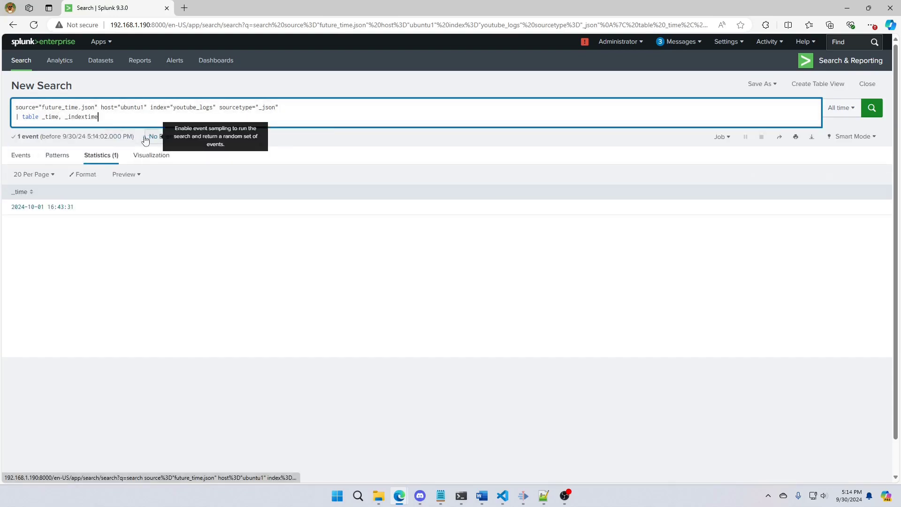
Insert the line "| eval indextime = _indextime" above the table command and run the search
{"action": "left_click", "coordinate": [285, 107]}
{"action": "key", "text": "shift+Return"}
{"action": "type", "text": "|"}
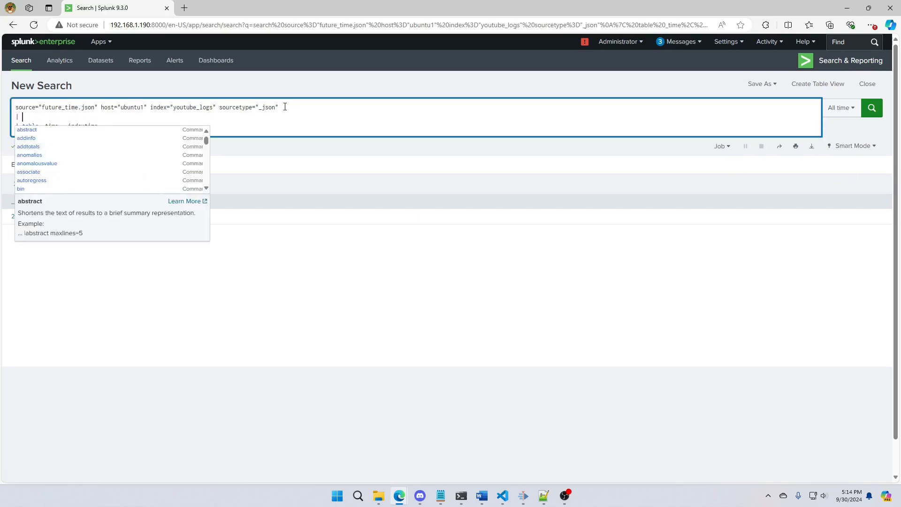
{"action": "type", "text": " eval foo_tiem"}
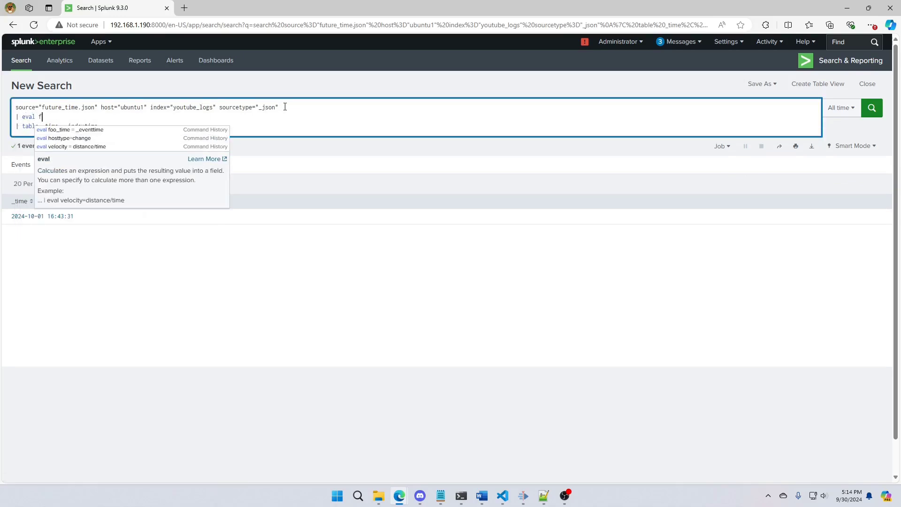
{"action": "key", "text": "BackSpace"}
{"action": "key", "text": "BackSpace"}
{"action": "key", "text": "BackSpace"}
{"action": "key", "text": "BackSpace"}
{"action": "key", "text": "BackSpace"}
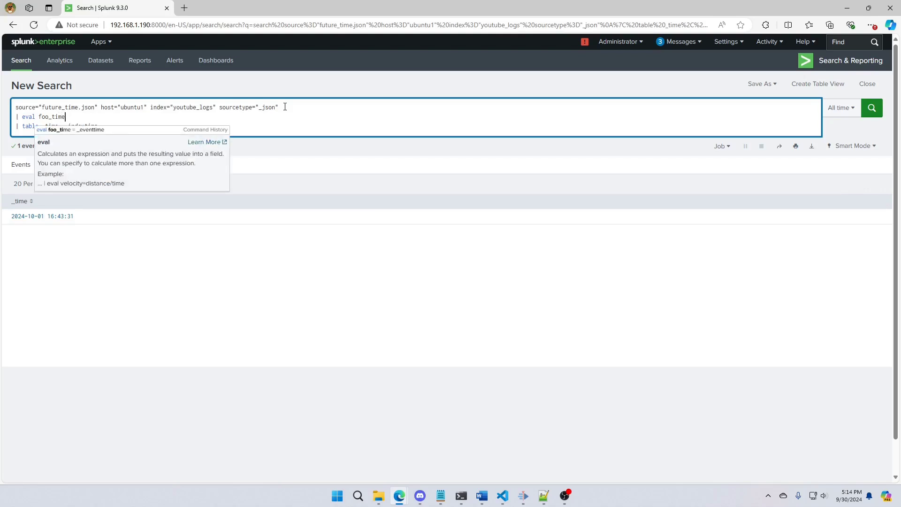
{"action": "key", "text": "BackSpace"}
{"action": "key", "text": "BackSpace"}
{"action": "key", "text": "BackSpace"}
{"action": "type", "text": "index"}
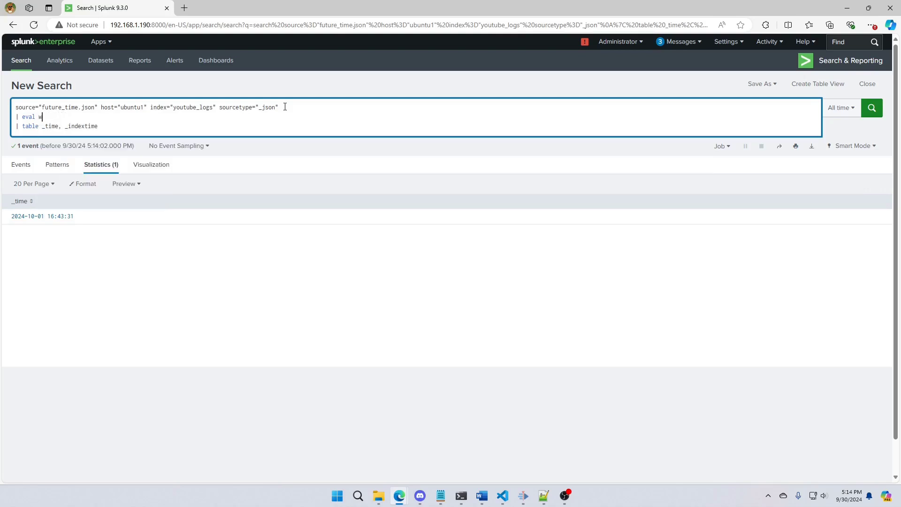
{"action": "type", "text": "time = _index_tim"}
{"action": "key", "text": "BackSpace"}
{"action": "key", "text": "BackSpace"}
{"action": "key", "text": "BackSpace"}
{"action": "key", "text": "BackSpace"}
{"action": "type", "text": "time"}
{"action": "key", "text": "Return"}
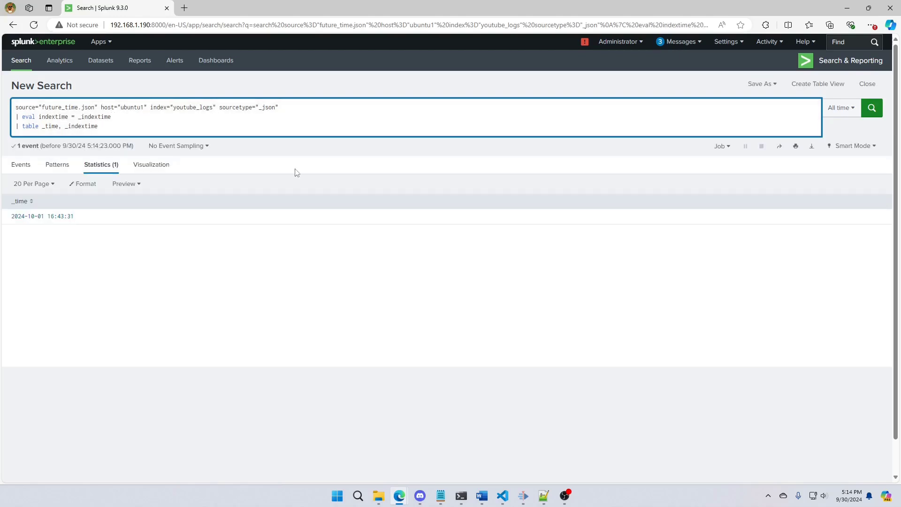
Change the _indextime field in the table command to indextime and rerun the search
{"action": "left_click", "coordinate": [72, 126]}
{"action": "key", "text": "BackSpace"}
{"action": "key", "text": "Return"}
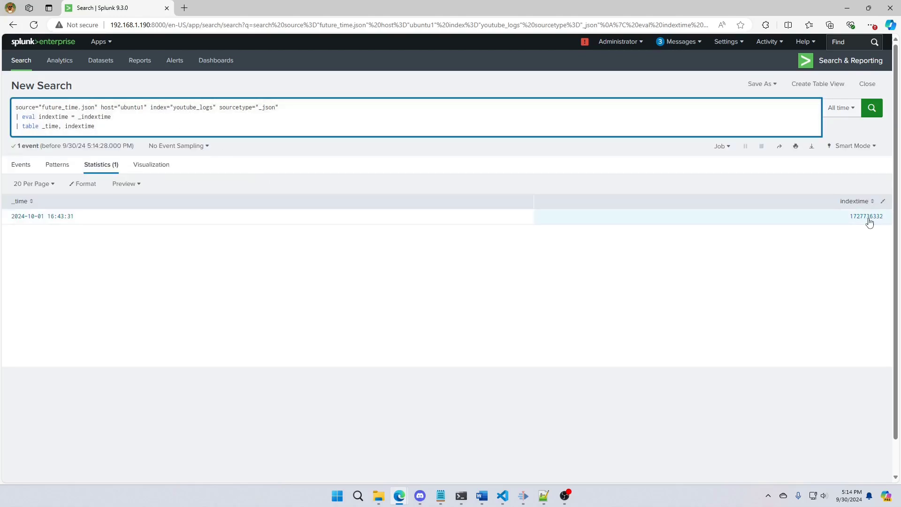
Insert the line "| eval log_time = _time" below the indextime eval line
{"action": "left_click", "coordinate": [121, 117]}
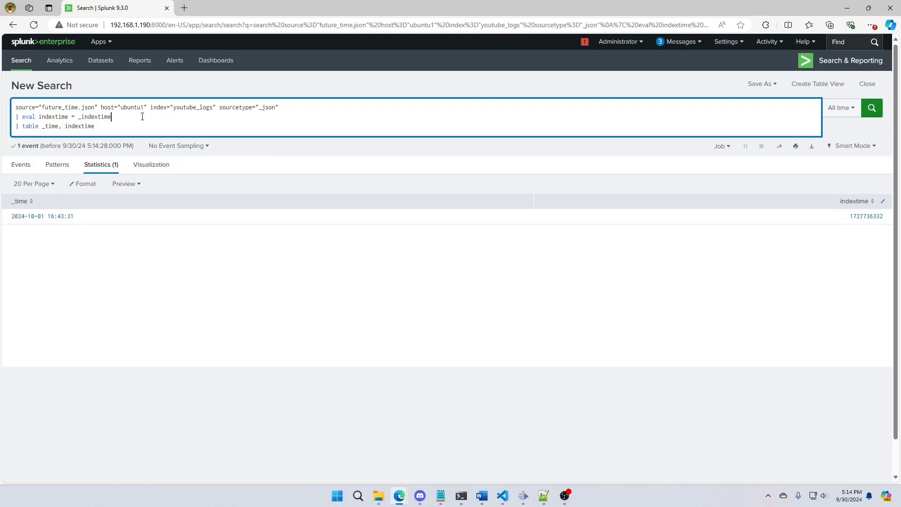
{"action": "key", "text": "shift+Return"}
{"action": "type", "text": "| fval current"}
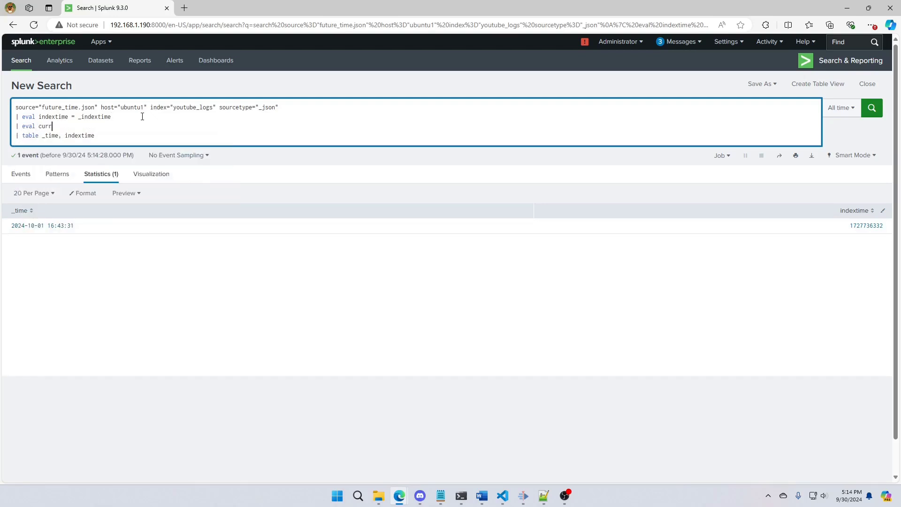
{"action": "key", "text": "BackSpace"}
{"action": "key", "text": "BackSpace"}
{"action": "key", "text": "BackSpace"}
{"action": "key", "text": "BackSpace"}
{"action": "key", "text": "BackSpace"}
{"action": "key", "text": "BackSpace"}
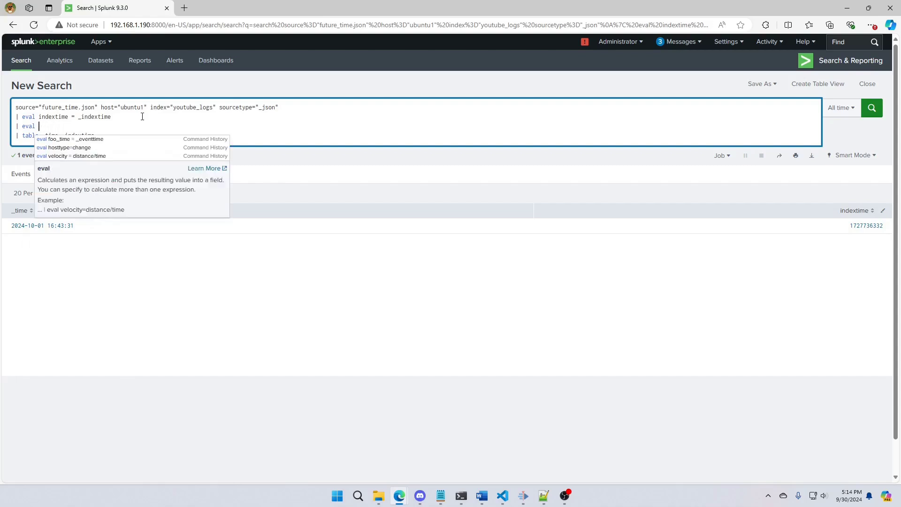
{"action": "type", "text": "log_time = _time |"}
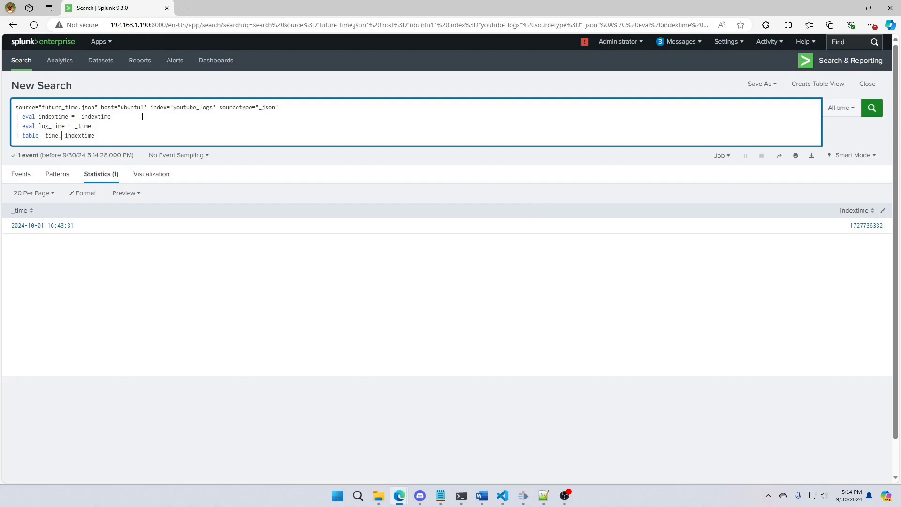
{"action": "type", "text": " table _time, log_time"}
Add log_time between _time and indextime in the table command and run the search
{"action": "key", "text": "Return"}
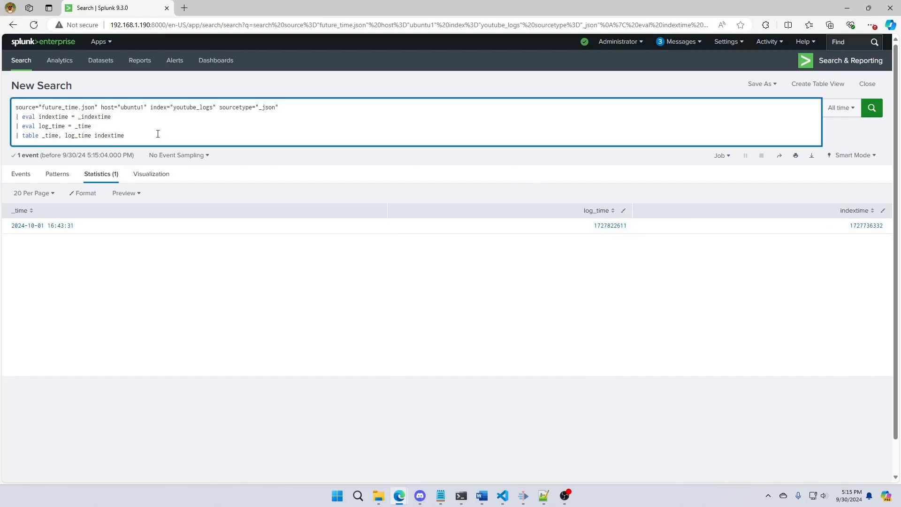
Add the final line "| where indextime < log_time" to the query and run it
{"action": "key", "text": "shift+Return"}
{"action": "type", "text": "| whe"}
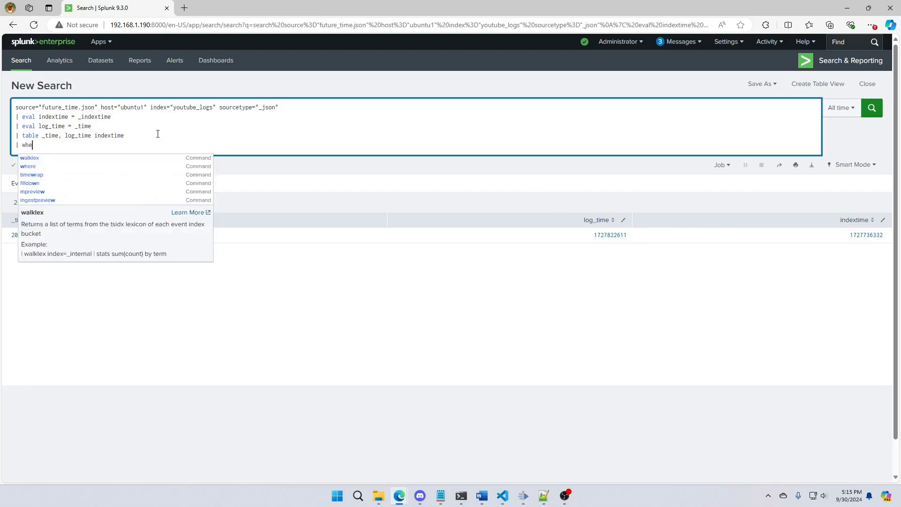
{"action": "type", "text": "re inde"}
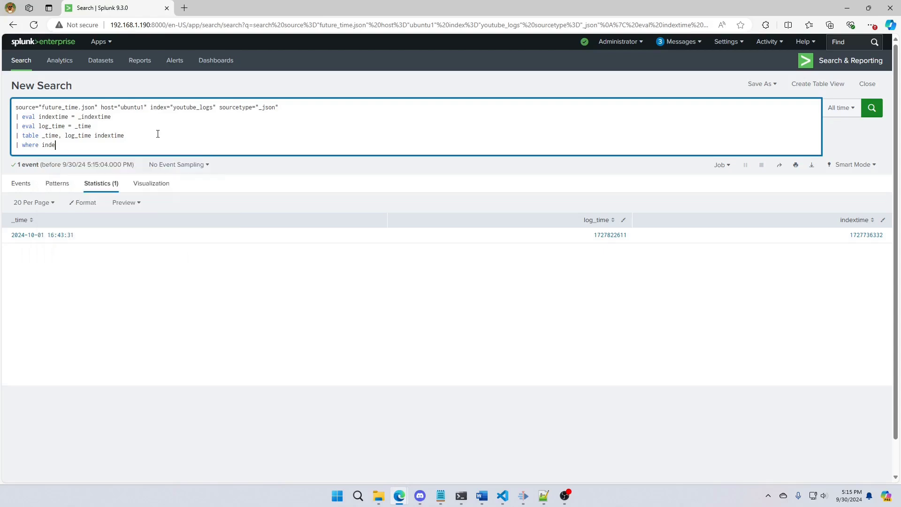
{"action": "type", "text": "xtime"}
{"action": "type", "text": "-"}
{"action": "key", "text": "BackSpace"}
{"action": "key", "text": "BackSpace"}
{"action": "key", "text": "BackSpace"}
{"action": "key", "text": "BackSpace"}
{"action": "type", "text": "log_tim"}
{"action": "key", "text": "BackSpace"}
{"action": "type", "text": "<"}
{"action": "left_click", "coordinate": [117, 146]}
{"action": "key", "text": "Return"}
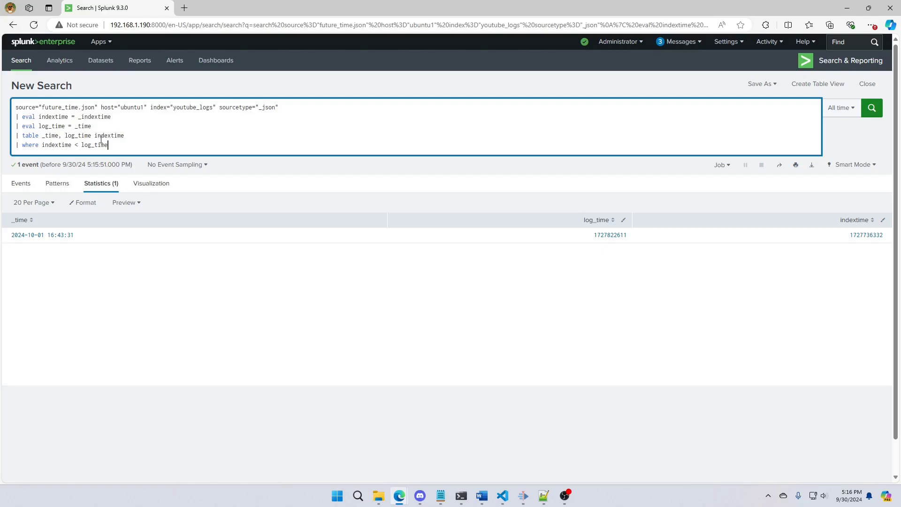
Replace the query's first line of source, host, index and sourcetype filters with index=*
{"action": "left_click_drag", "start_coordinate": [122, 146], "coordinate": [14, 104]}
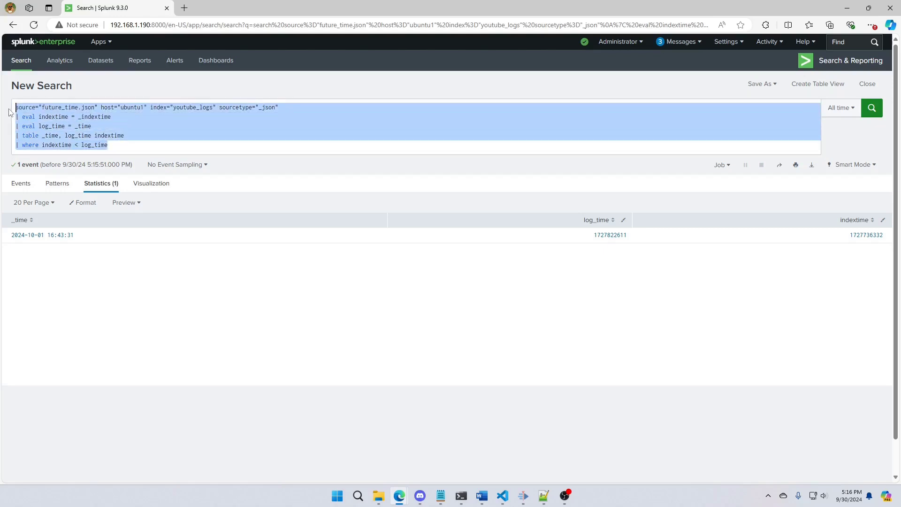
{"action": "left_click", "coordinate": [136, 130]}
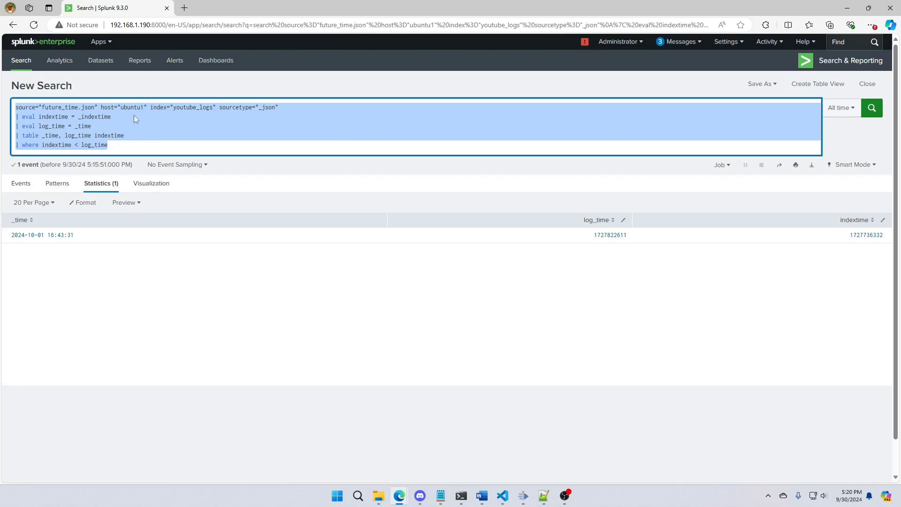
{"action": "left_click", "coordinate": [284, 105]}
{"action": "left_click_drag", "start_coordinate": [285, 105], "coordinate": [16, 107]}
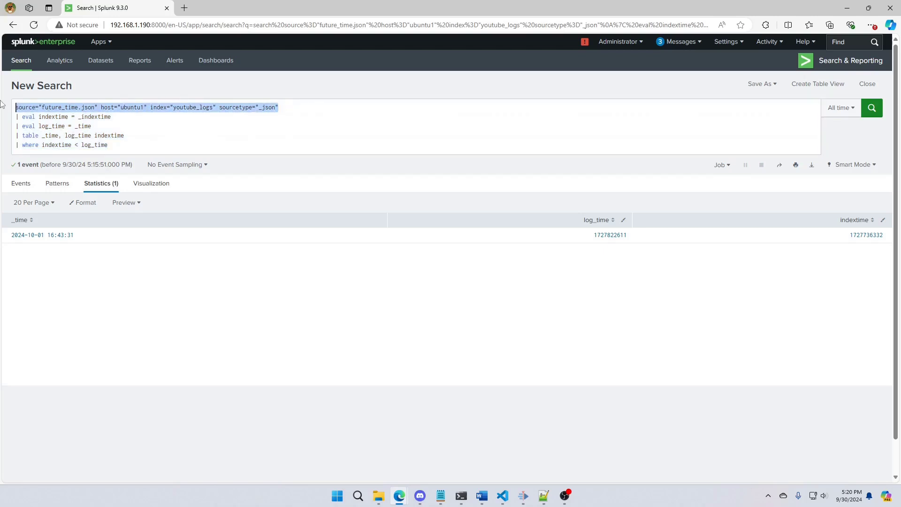
{"action": "type", "text": "idnex="}
{"action": "key", "text": "BackSpace"}
{"action": "key", "text": "BackSpace"}
{"action": "key", "text": "BackSpace"}
{"action": "key", "text": "BackSpace"}
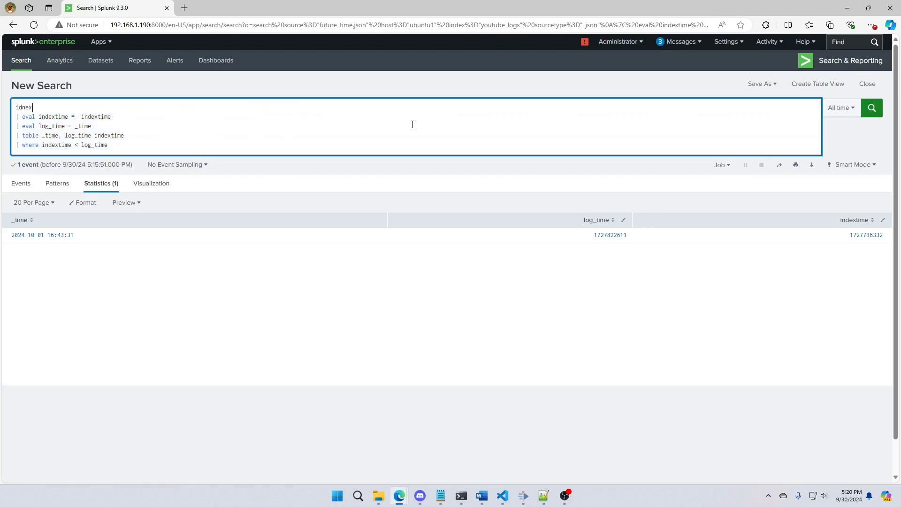
{"action": "type", "text": "n"}
{"action": "key", "text": "BackSpace"}
{"action": "type", "text": "nex="}
{"action": "key", "text": "BackSpace"}
{"action": "key", "text": "BackSpace"}
{"action": "key", "text": "BackSpace"}
{"action": "key", "text": "BackSpace"}
{"action": "key", "text": "BackSpace"}
{"action": "type", "text": "ndex=*"}
Add the final line | collect index=summary source="FutureEvents" below the where command
{"action": "left_click", "coordinate": [161, 144]}
{"action": "key", "text": "shift+Return"}
{"action": "type", "text": "| col"}
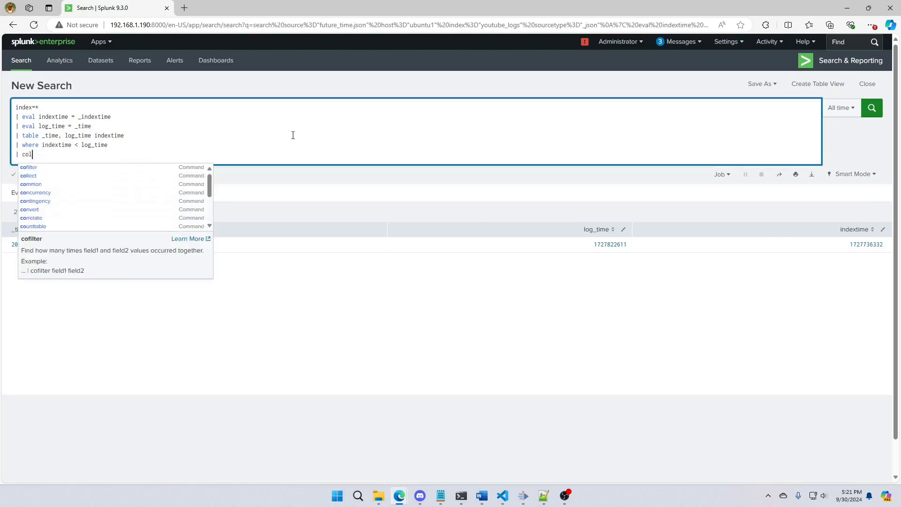
{"action": "type", "text": "lect index=su"}
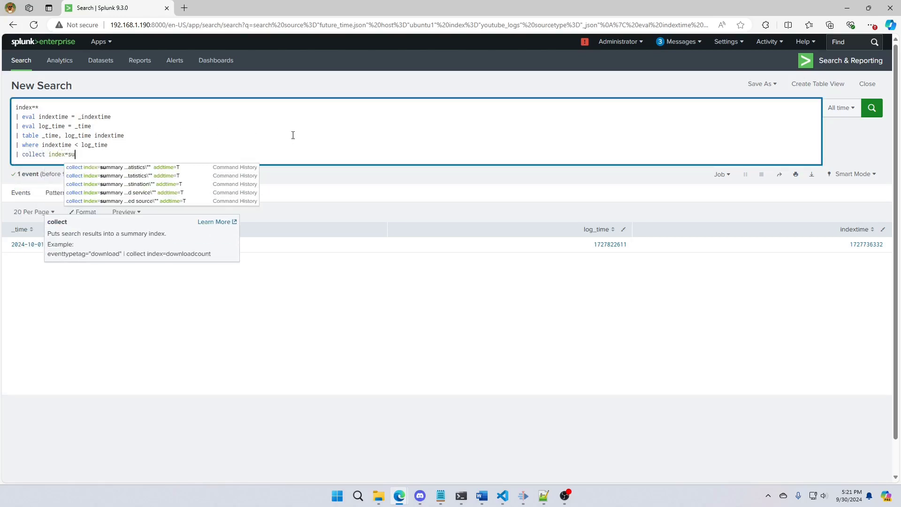
{"action": "type", "text": "mmary source"}
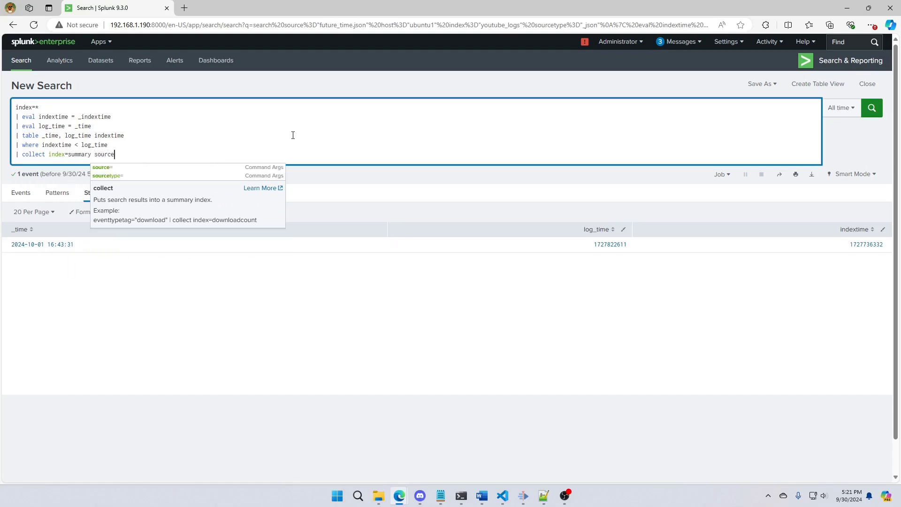
{"action": "type", "text": "=\"Fut"}
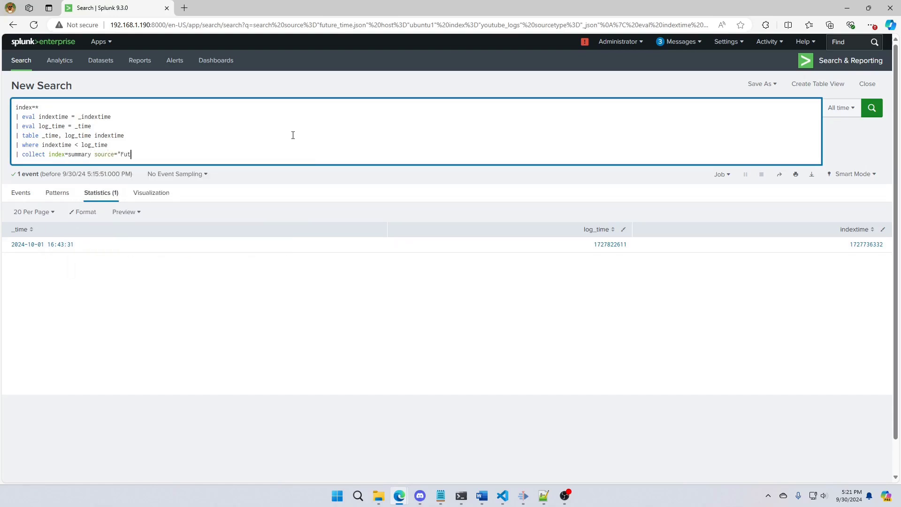
{"action": "type", "text": "ureEvents\""}
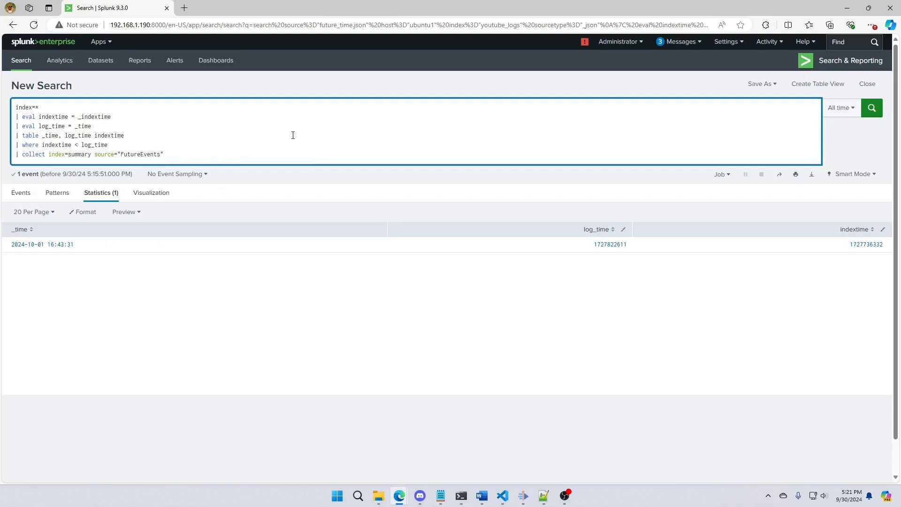